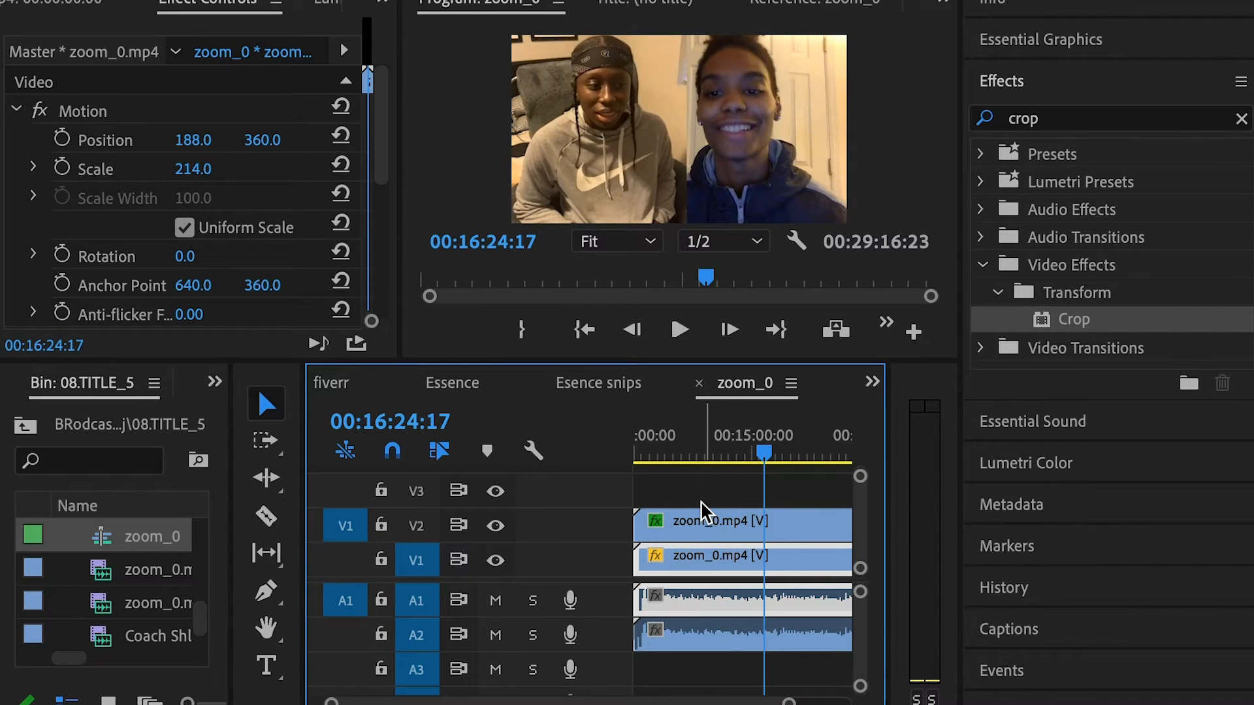
Delete all video and audio clips from the zoom_0 sequence and return the playhead to 00:00:00:00.
{"action": "left_click", "coordinate": [733, 455]}
{"action": "key", "text": "minus"}
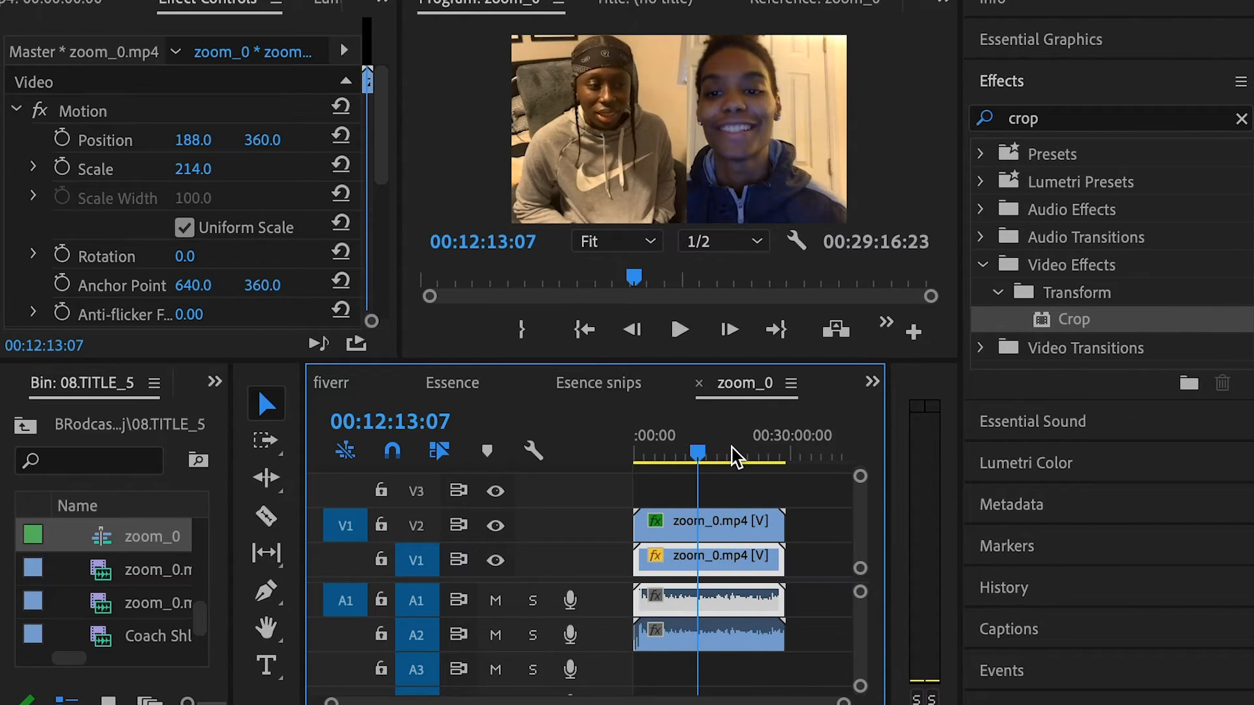
{"action": "left_click_drag", "start_coordinate": [788, 673], "coordinate": [702, 498]}
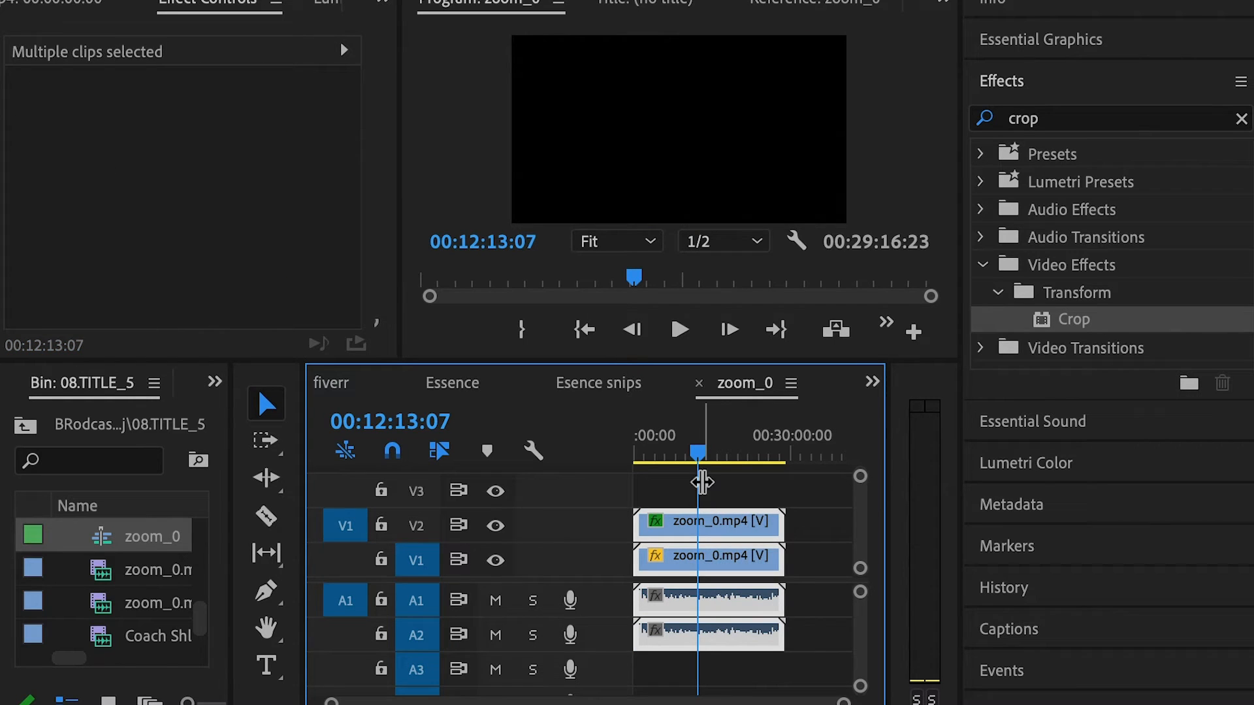
{"action": "key", "text": "Delete"}
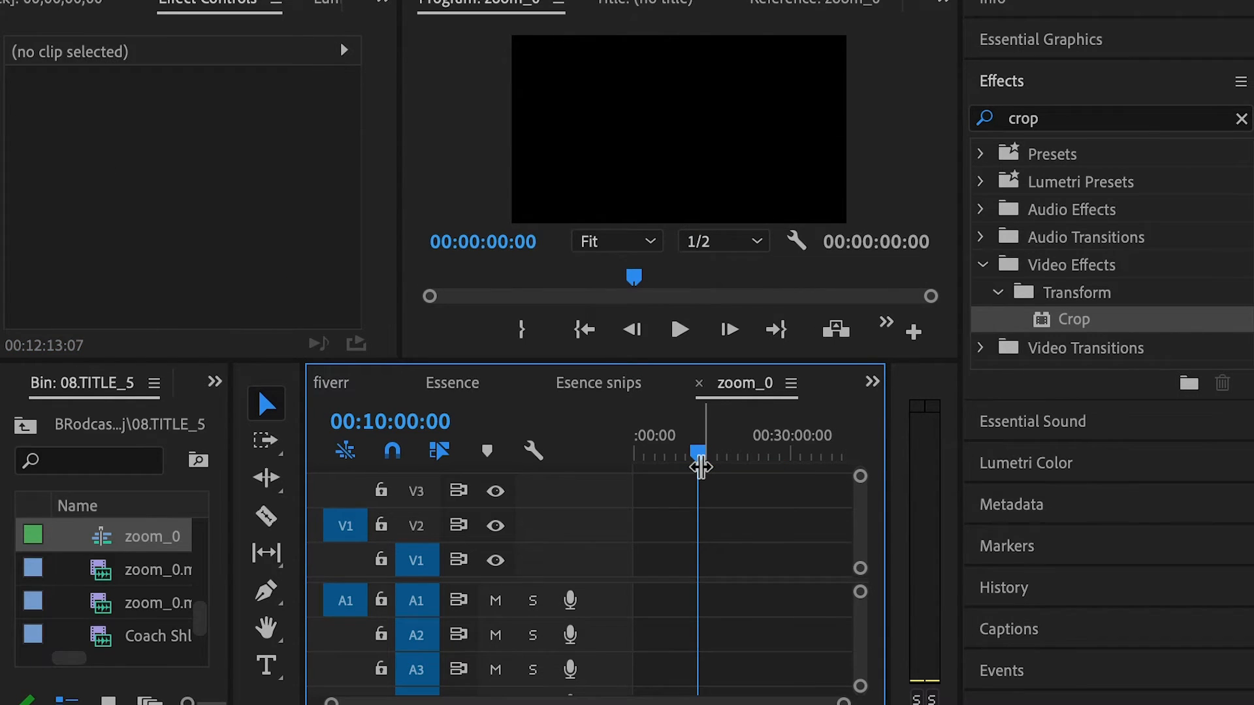
{"action": "left_click_drag", "start_coordinate": [698, 457], "coordinate": [629, 457]}
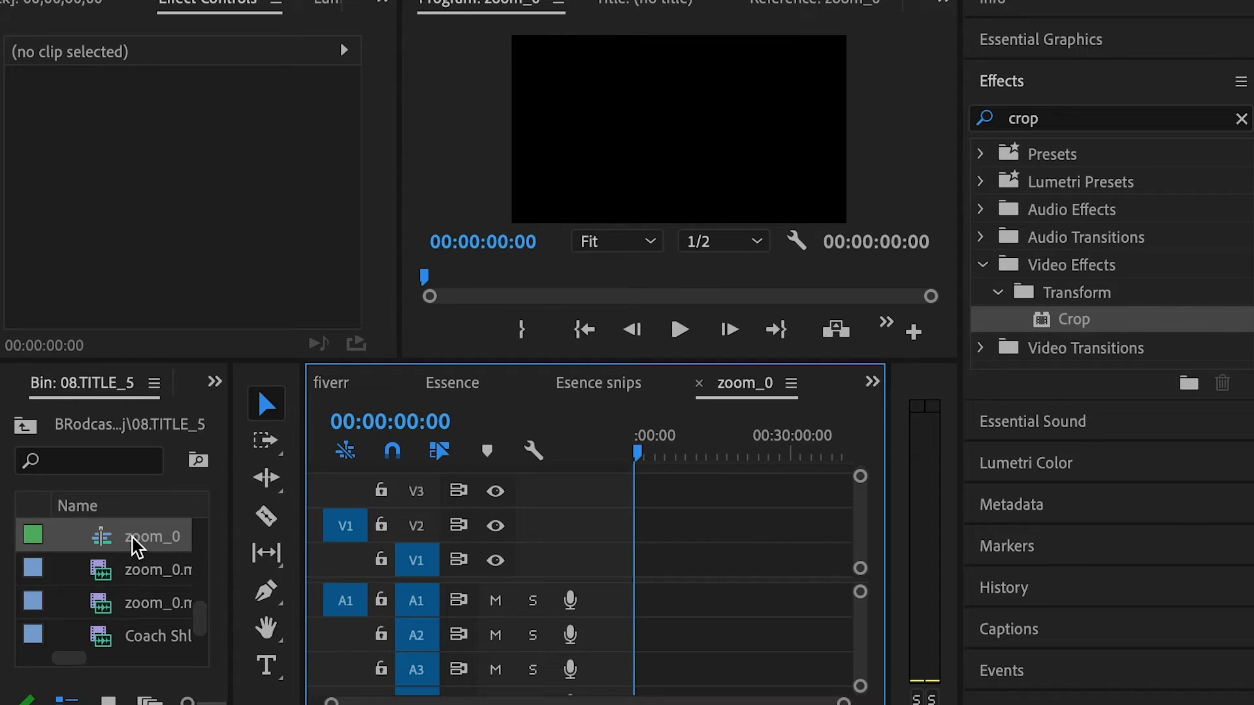
Place the zoom_0.mp4 clip at the start of tracks V1 and A1 and move the playhead to 00:06:06:07.
{"action": "left_click_drag", "start_coordinate": [136, 545], "coordinate": [694, 562]}
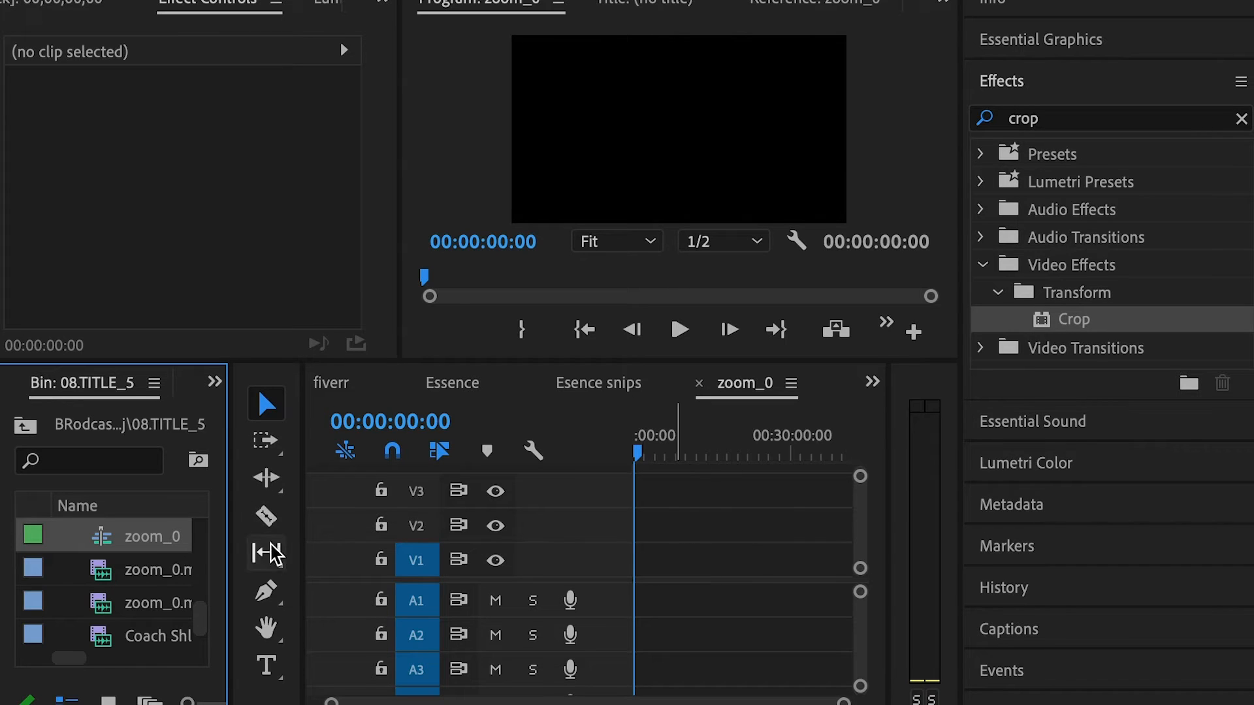
{"action": "left_click", "coordinate": [137, 583]}
{"action": "left_click_drag", "start_coordinate": [136, 578], "coordinate": [644, 567]}
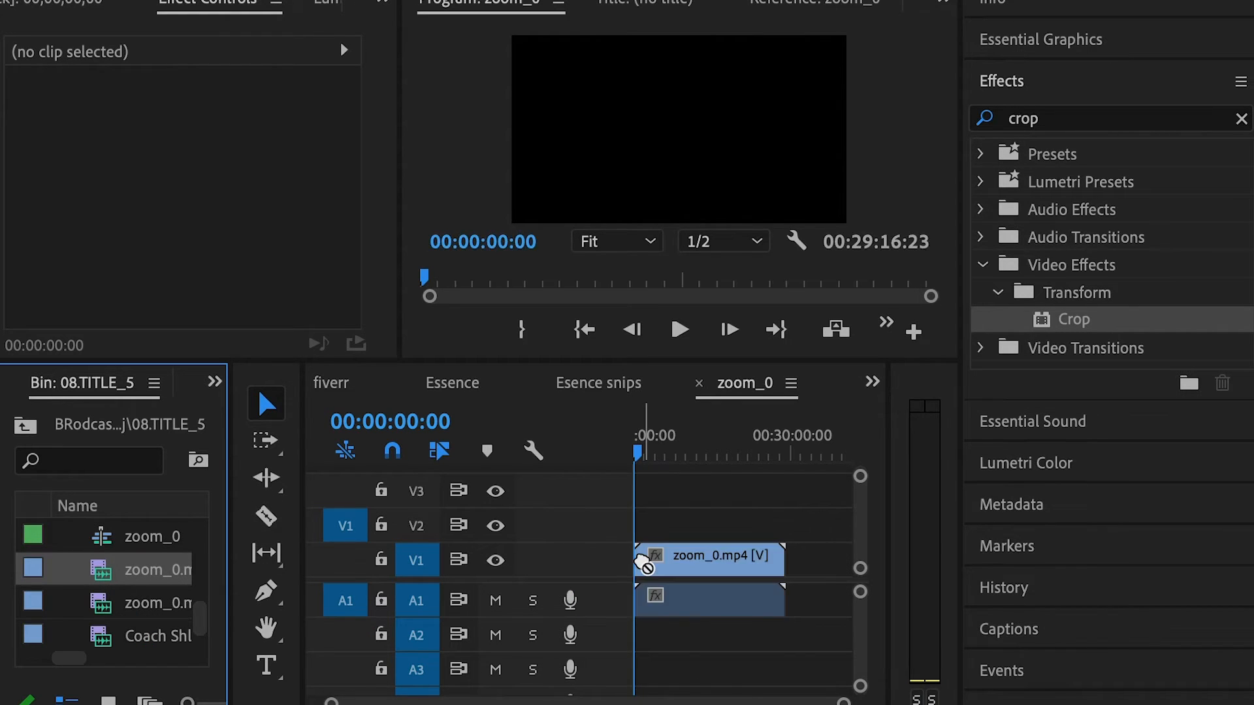
{"action": "left_click", "coordinate": [666, 436]}
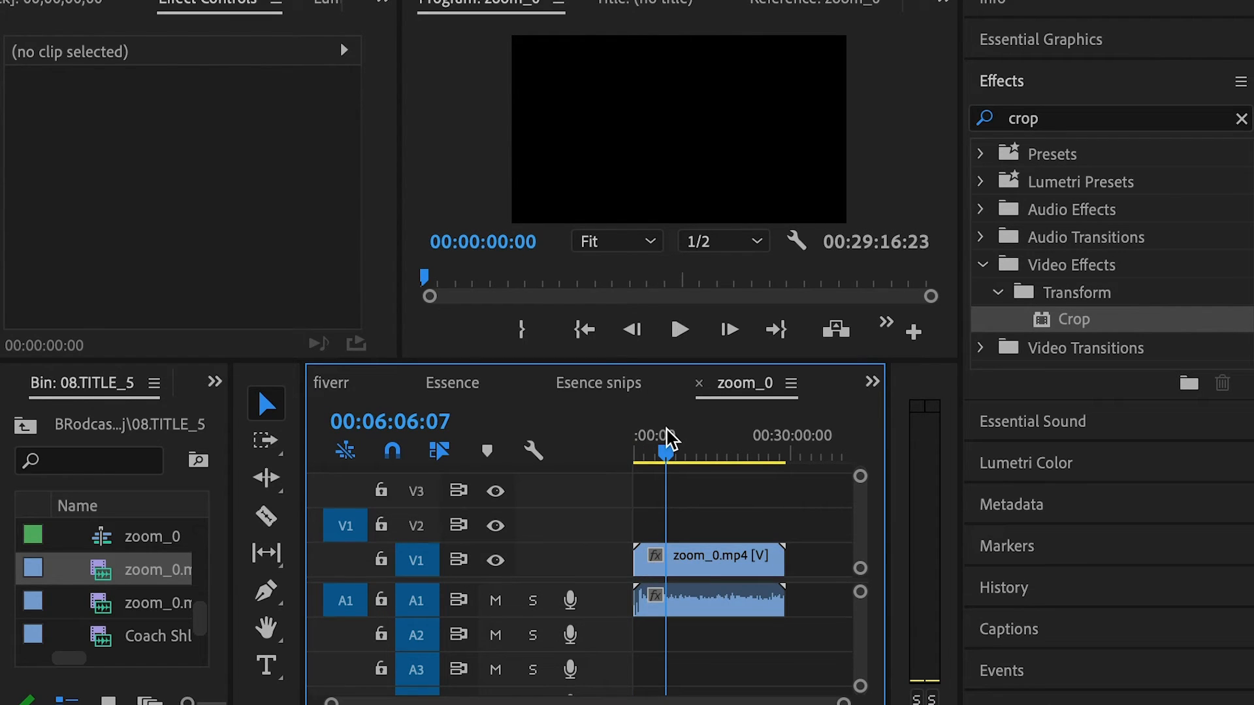
{"action": "key", "text": "equal"}
{"action": "key", "text": "minus"}
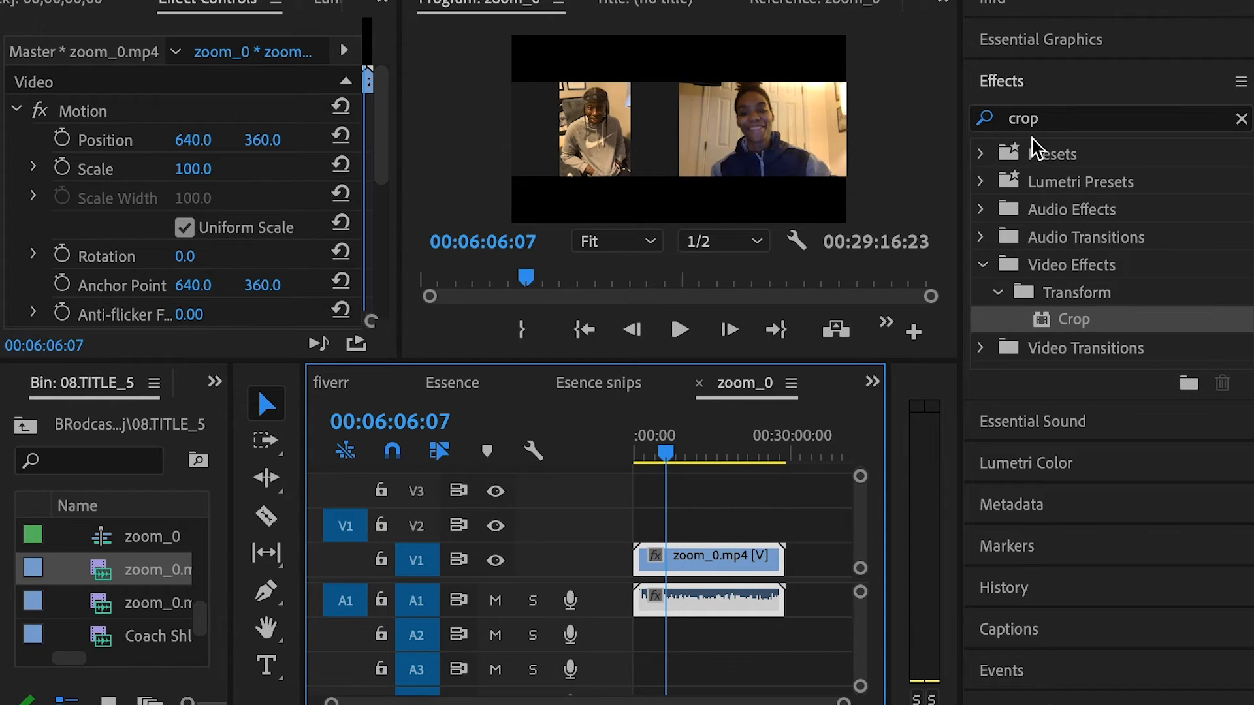
Copy the zoom_0.mp4 clip and paste a duplicate on the same tracks at 00:35:02:03.
{"action": "right_click", "coordinate": [700, 554]}
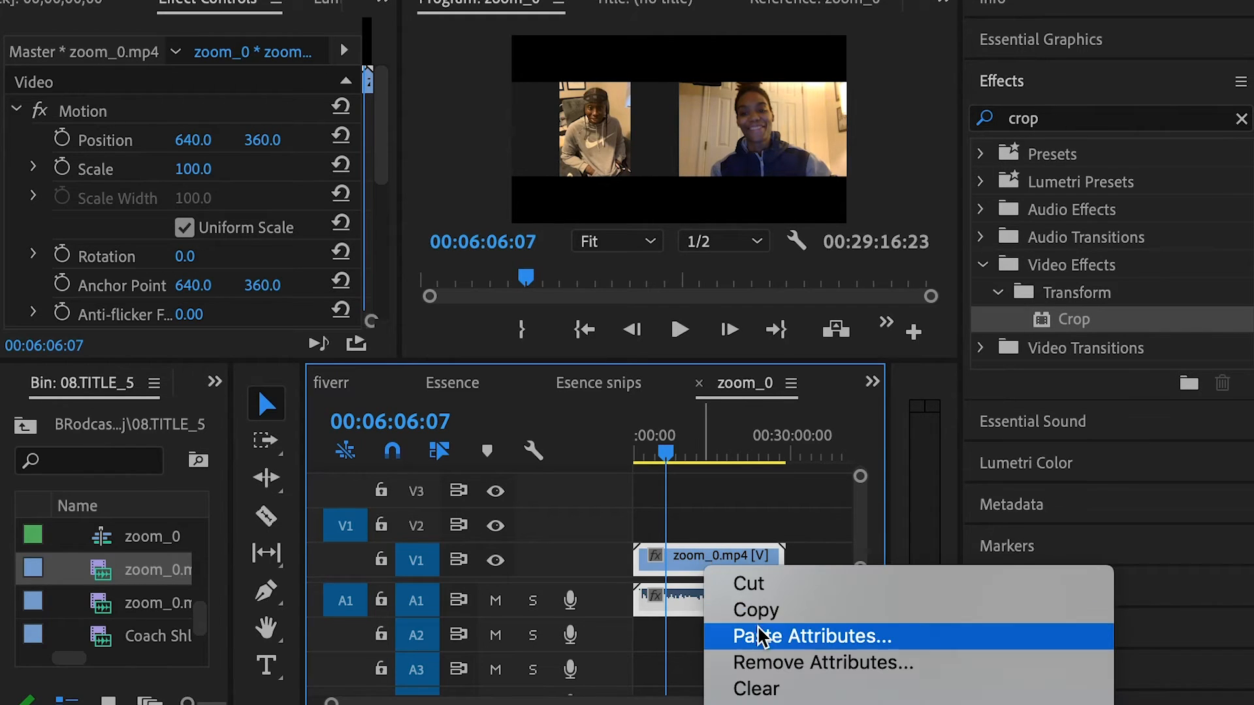
{"action": "left_click", "coordinate": [681, 552]}
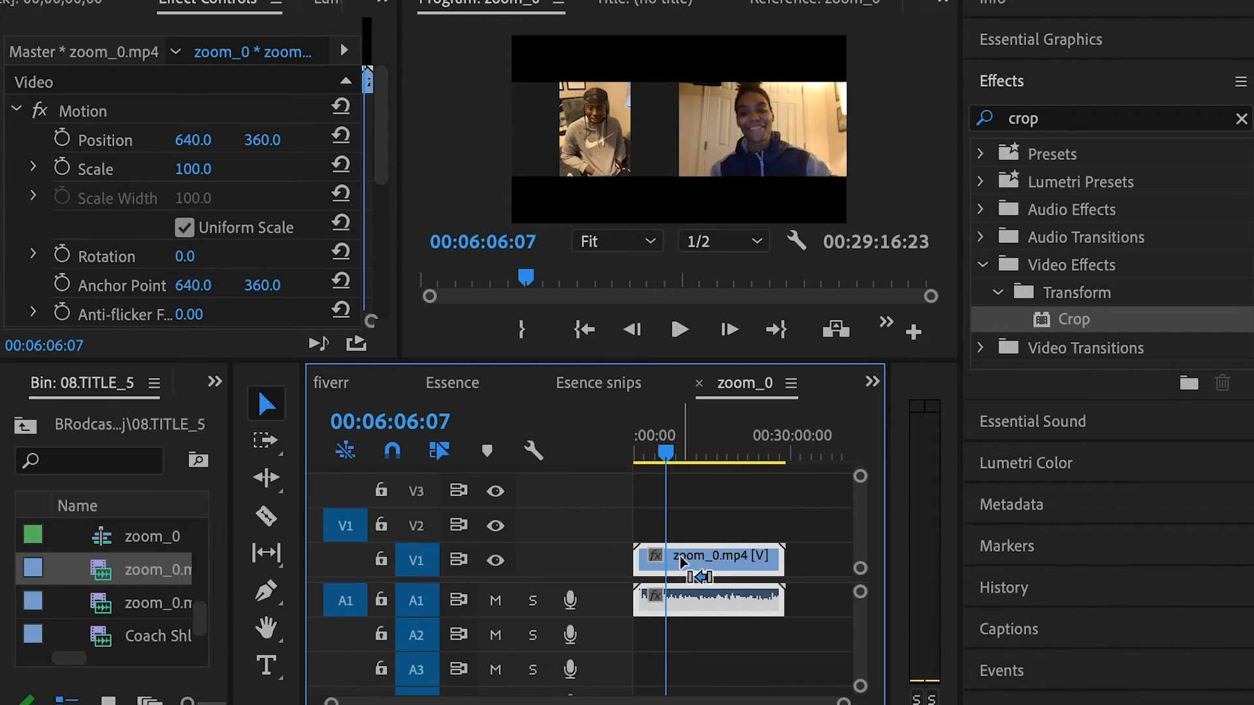
{"action": "left_click", "coordinate": [818, 450]}
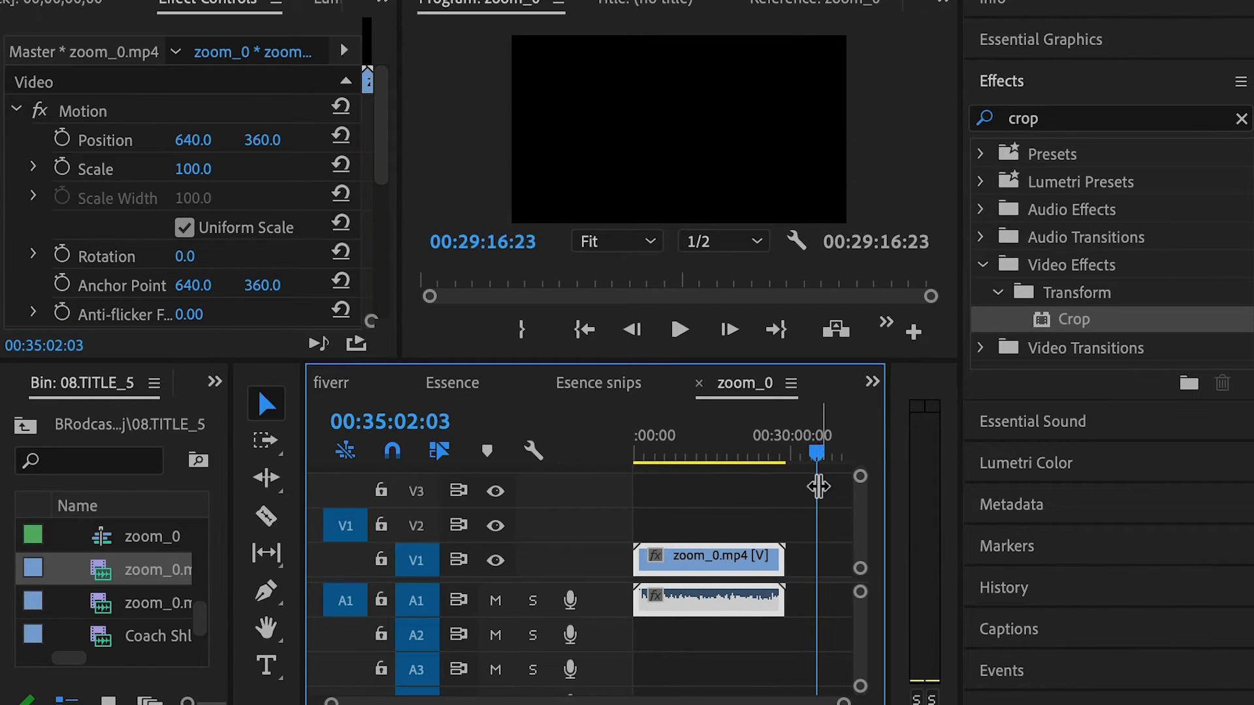
{"action": "left_click", "coordinate": [842, 528]}
{"action": "key", "text": "End"}
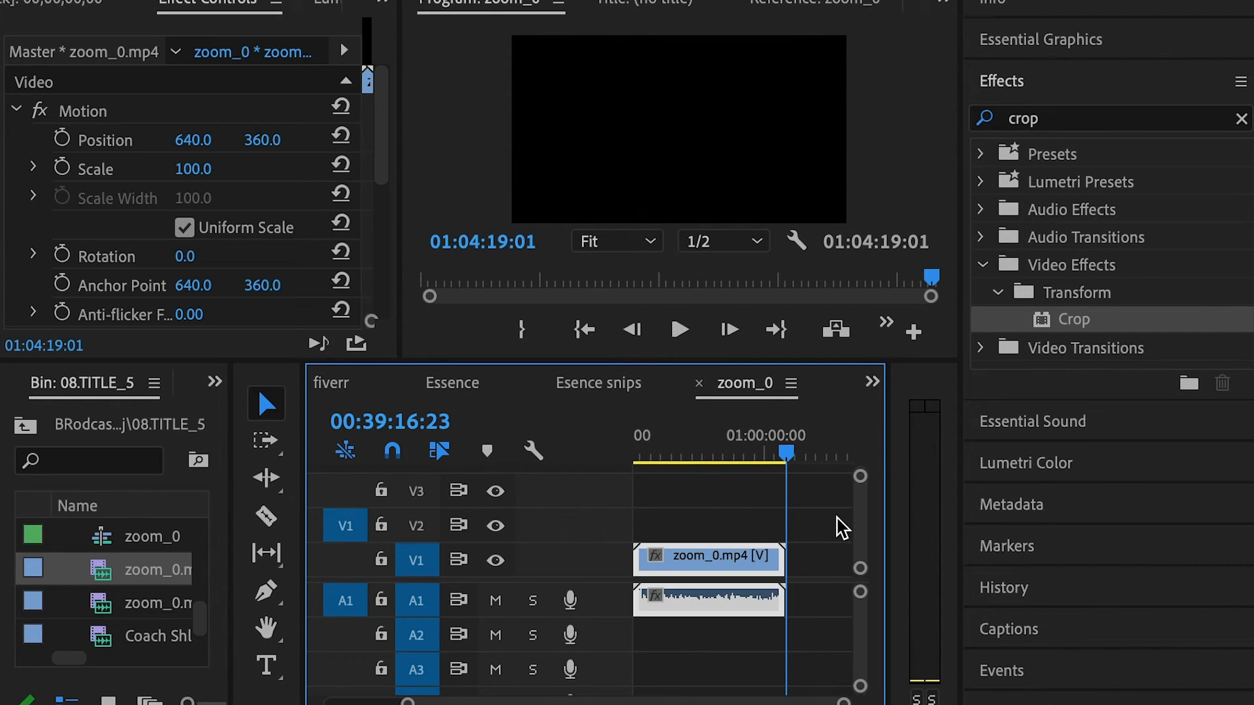
{"action": "key", "text": "ctrl+z"}
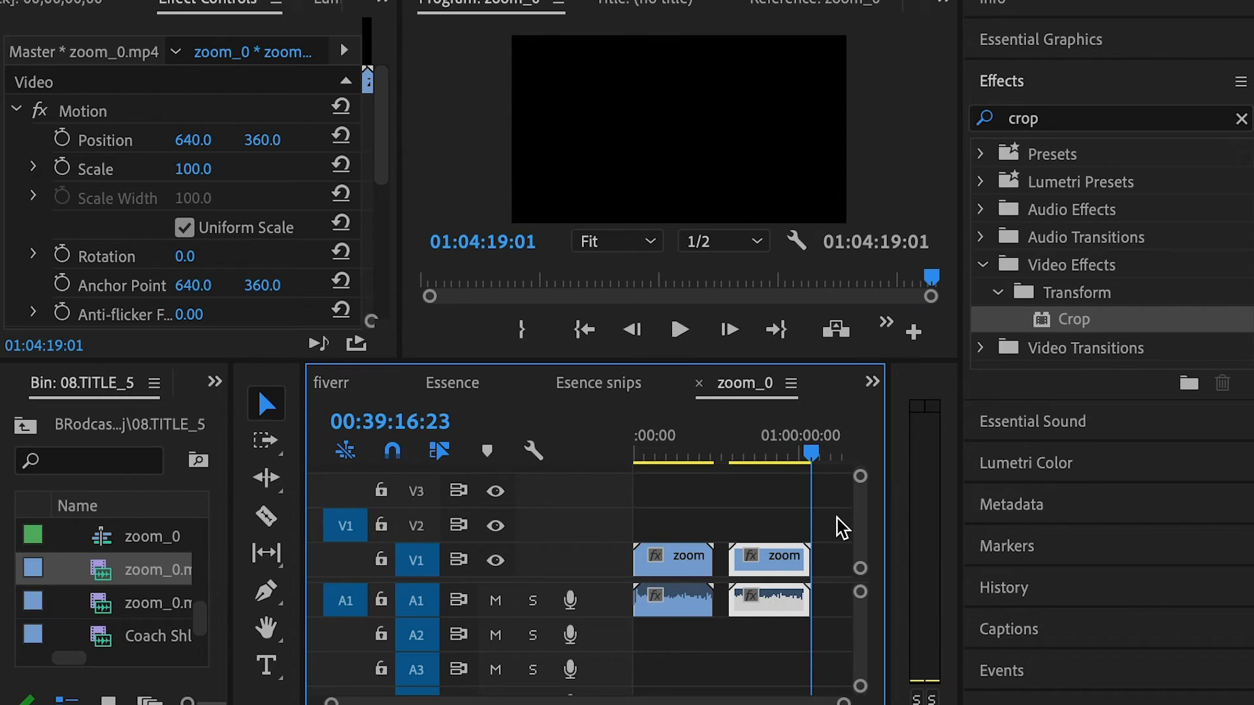
Stack the duplicate clip on V2 and A2 at the sequence start, above the original, and move the playhead to 00:11:32:24.
{"action": "left_click", "coordinate": [673, 558]}
{"action": "left_click", "coordinate": [686, 455]}
{"action": "left_click", "coordinate": [762, 450]}
{"action": "left_click_drag", "start_coordinate": [765, 555], "coordinate": [649, 536]}
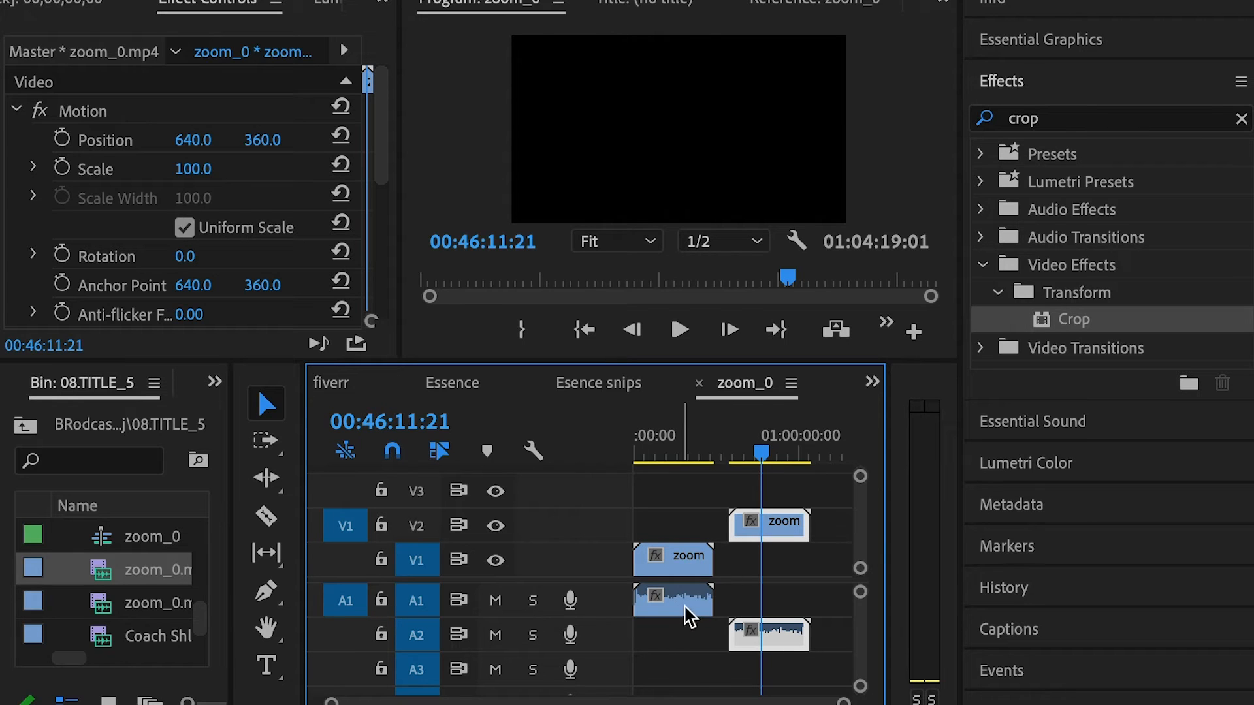
{"action": "left_click_drag", "start_coordinate": [683, 526], "coordinate": [646, 530]}
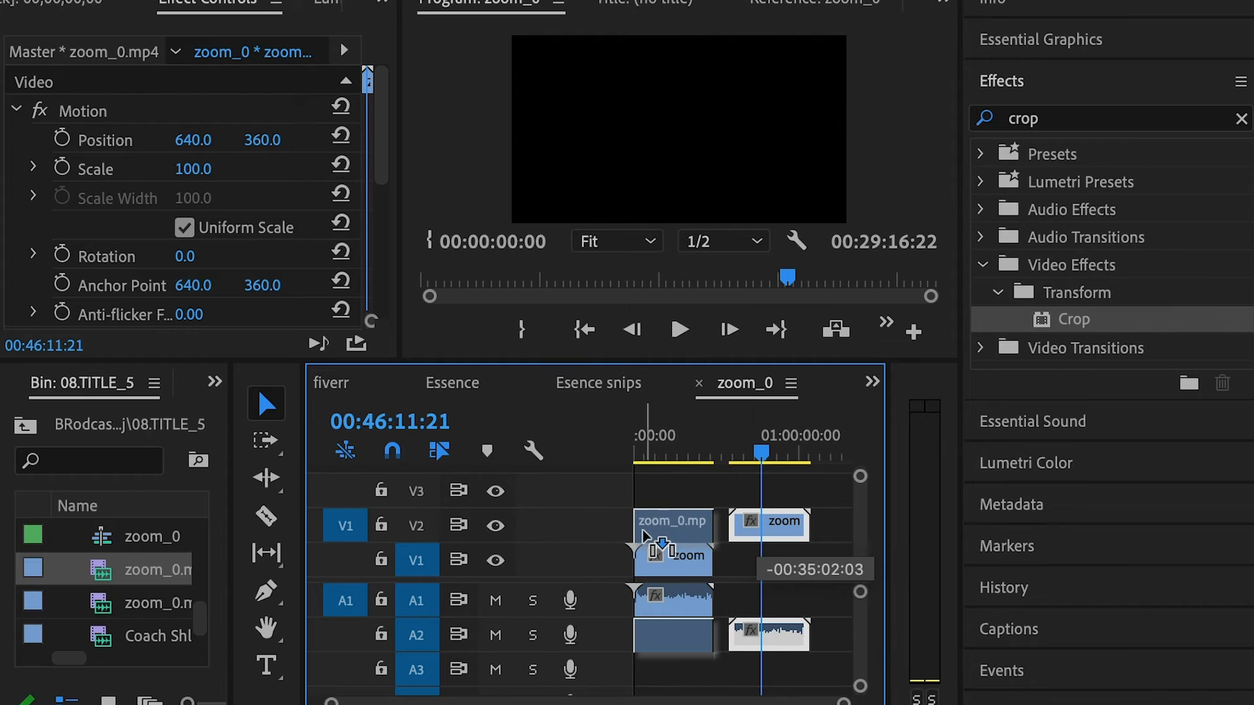
{"action": "left_click", "coordinate": [665, 455]}
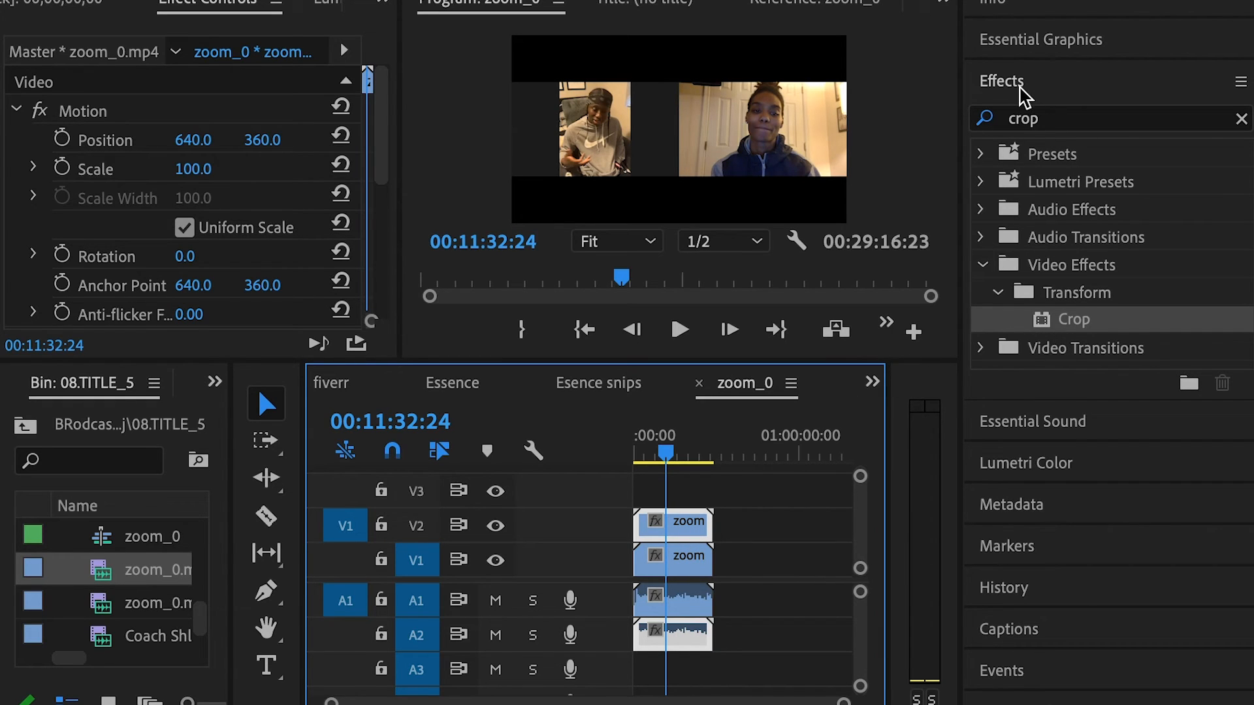
Find the Crop video effect and apply it to the zoom_0.mp4 clip on V2.
{"action": "left_click", "coordinate": [985, 118]}
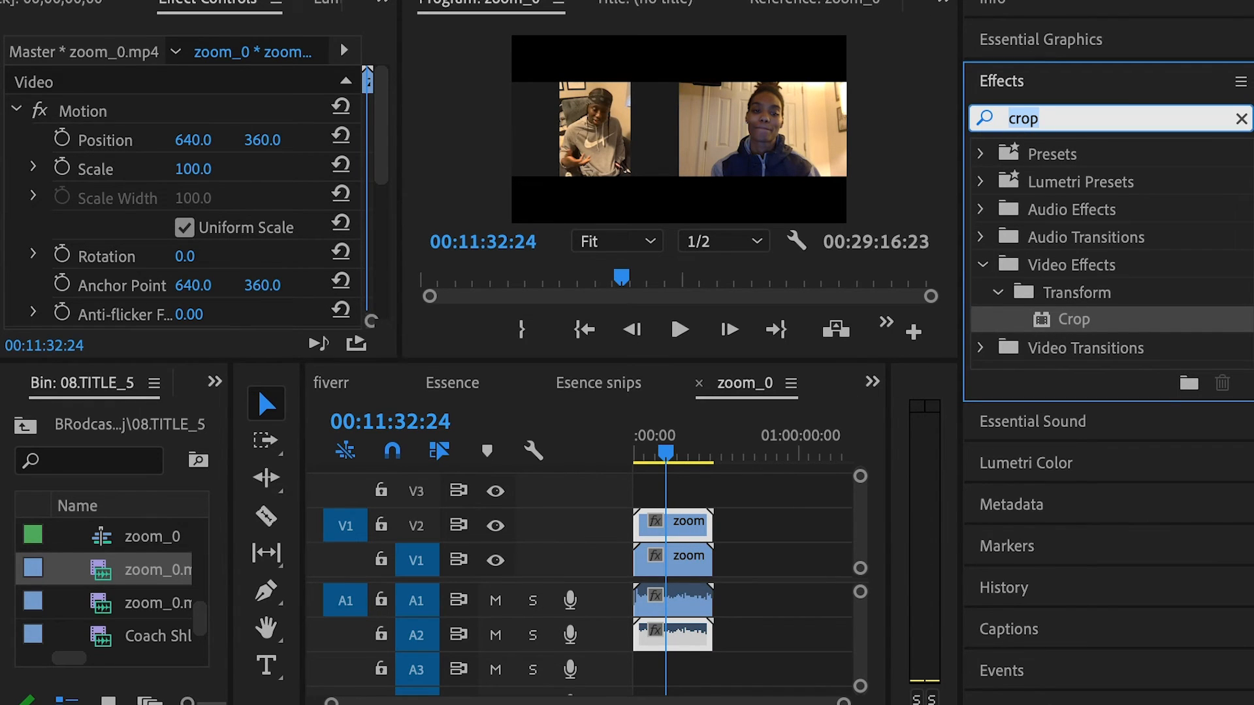
{"action": "type", "text": "crop"}
{"action": "left_click_drag", "start_coordinate": [1079, 324], "coordinate": [679, 529]}
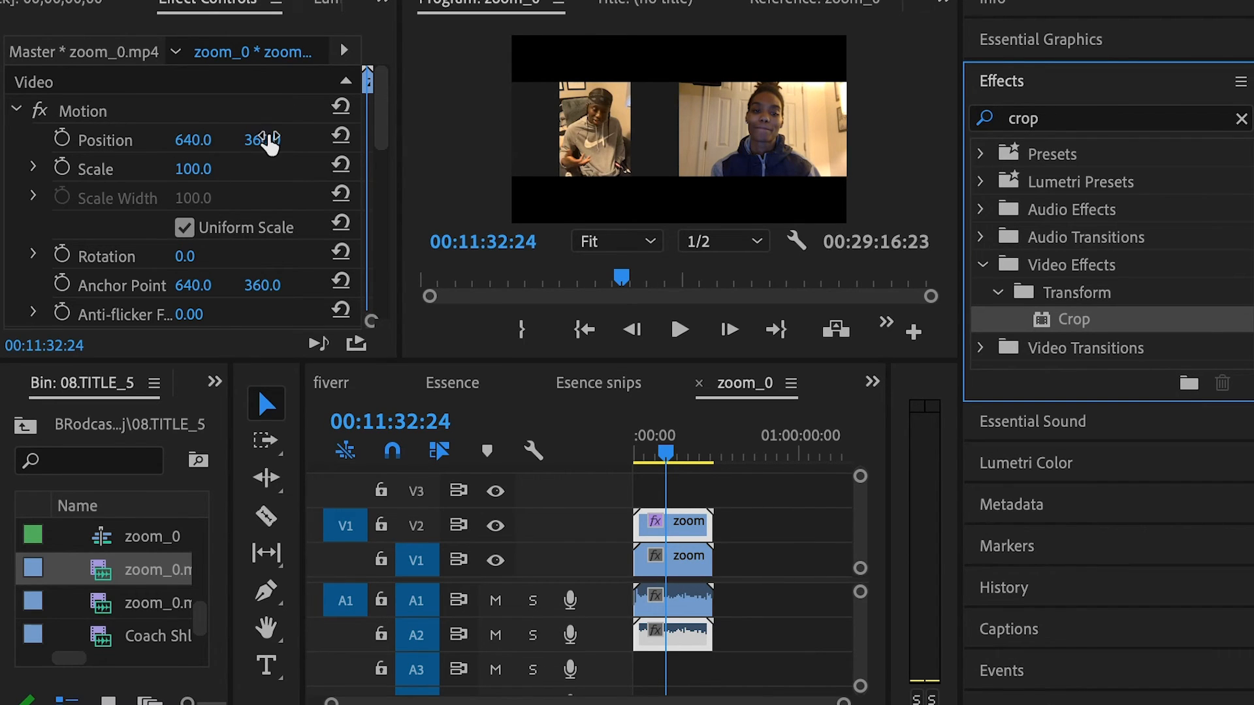
Scale the V2 clip to 237 and set its horizontal position to 1080 so the first speaker fills half the frame.
{"action": "left_click_drag", "start_coordinate": [386, 134], "coordinate": [384, 257]}
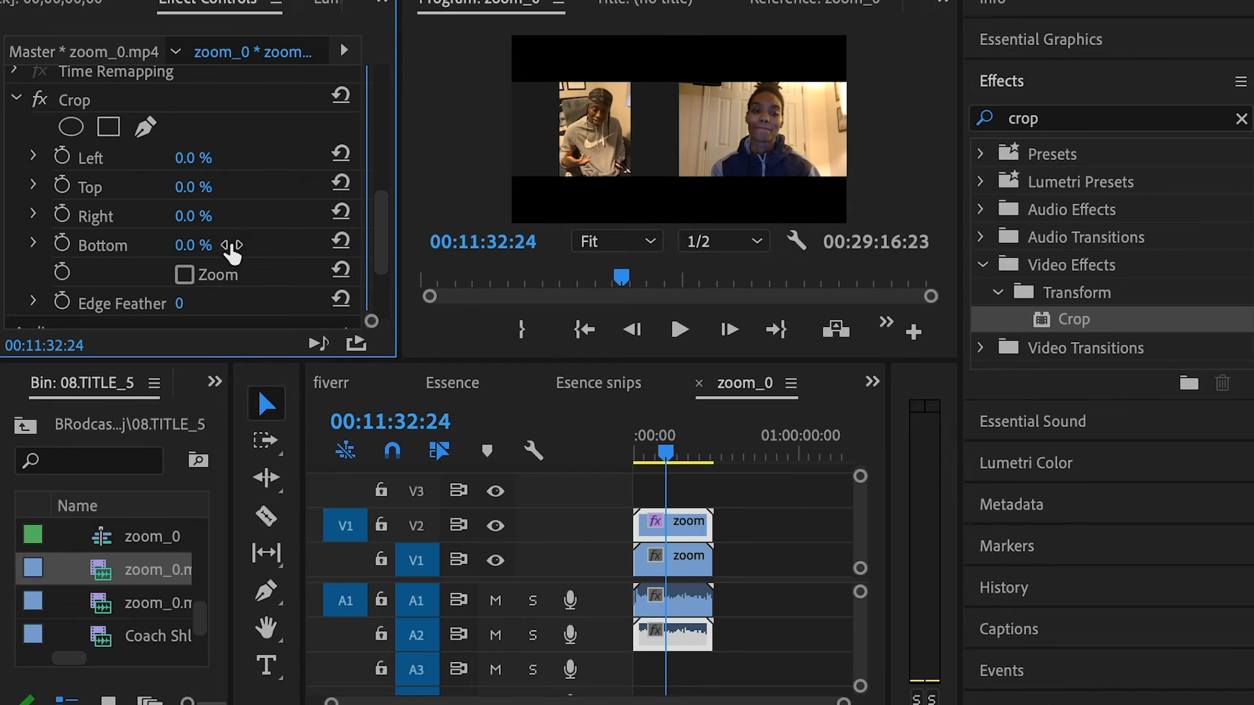
{"action": "left_click_drag", "start_coordinate": [389, 258], "coordinate": [383, 70]}
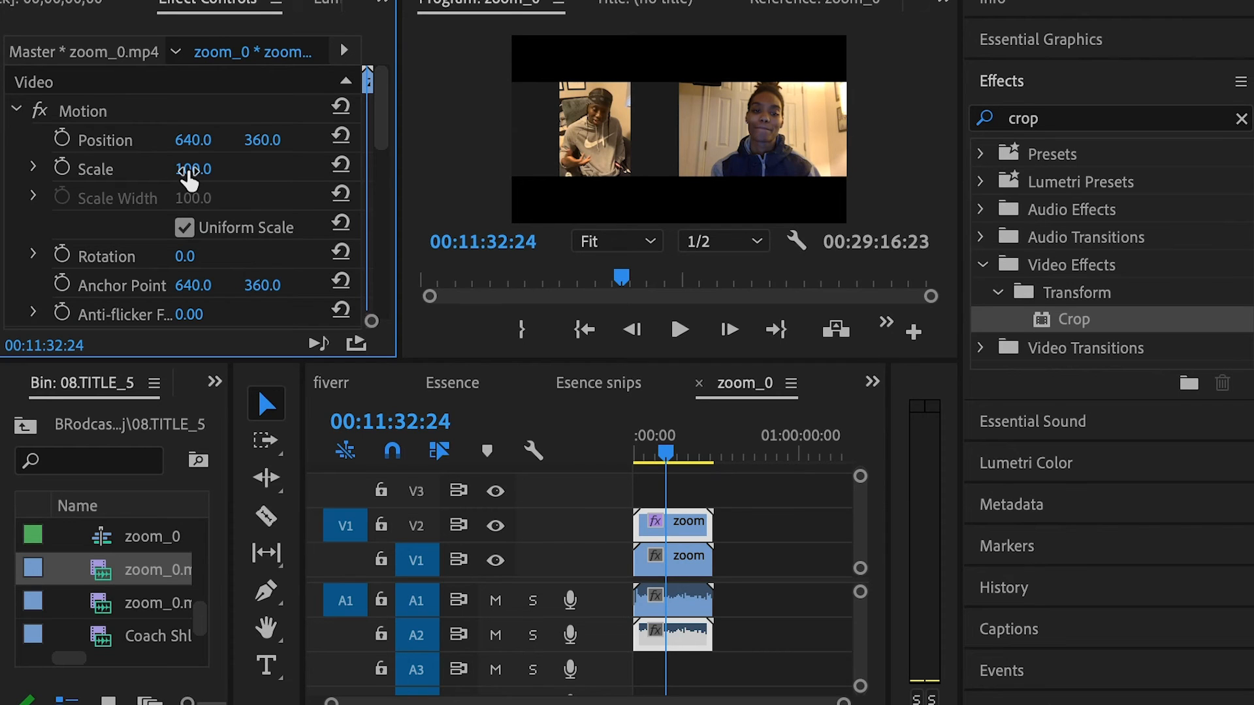
{"action": "left_click_drag", "start_coordinate": [192, 168], "coordinate": [398, 143]}
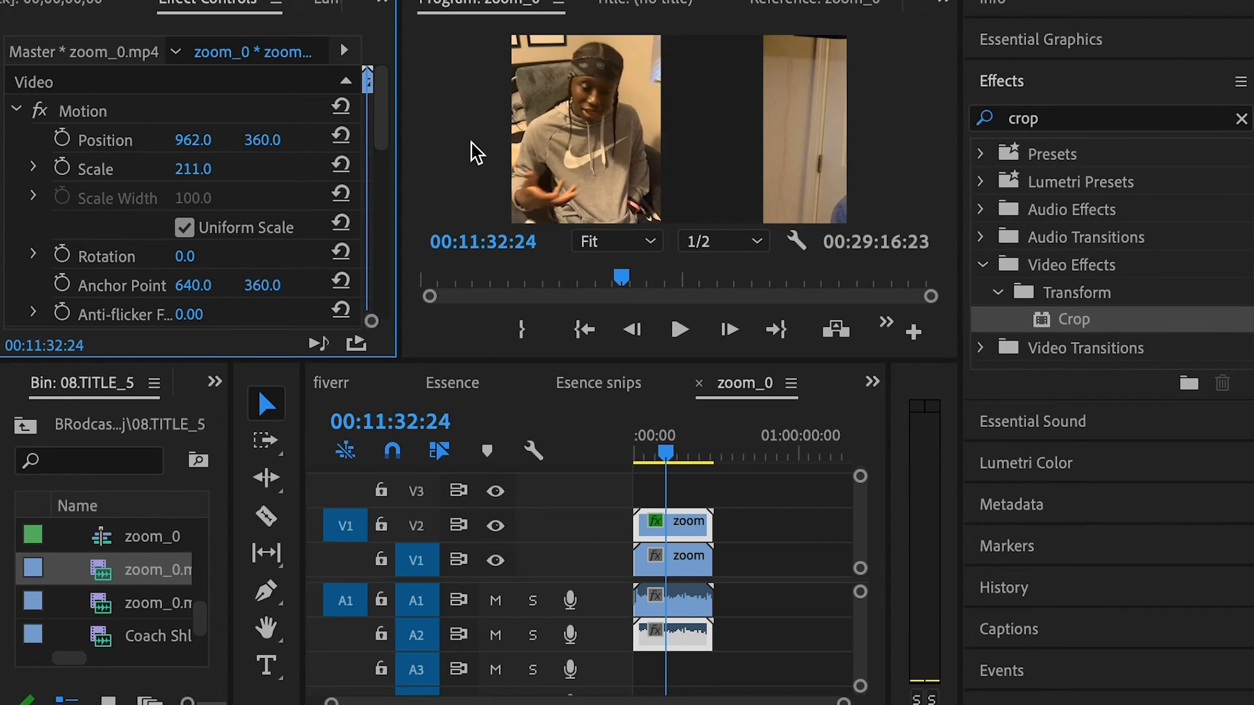
{"action": "left_click", "coordinate": [193, 169]}
{"action": "type", "text": "220"}
{"action": "key", "text": "Return"}
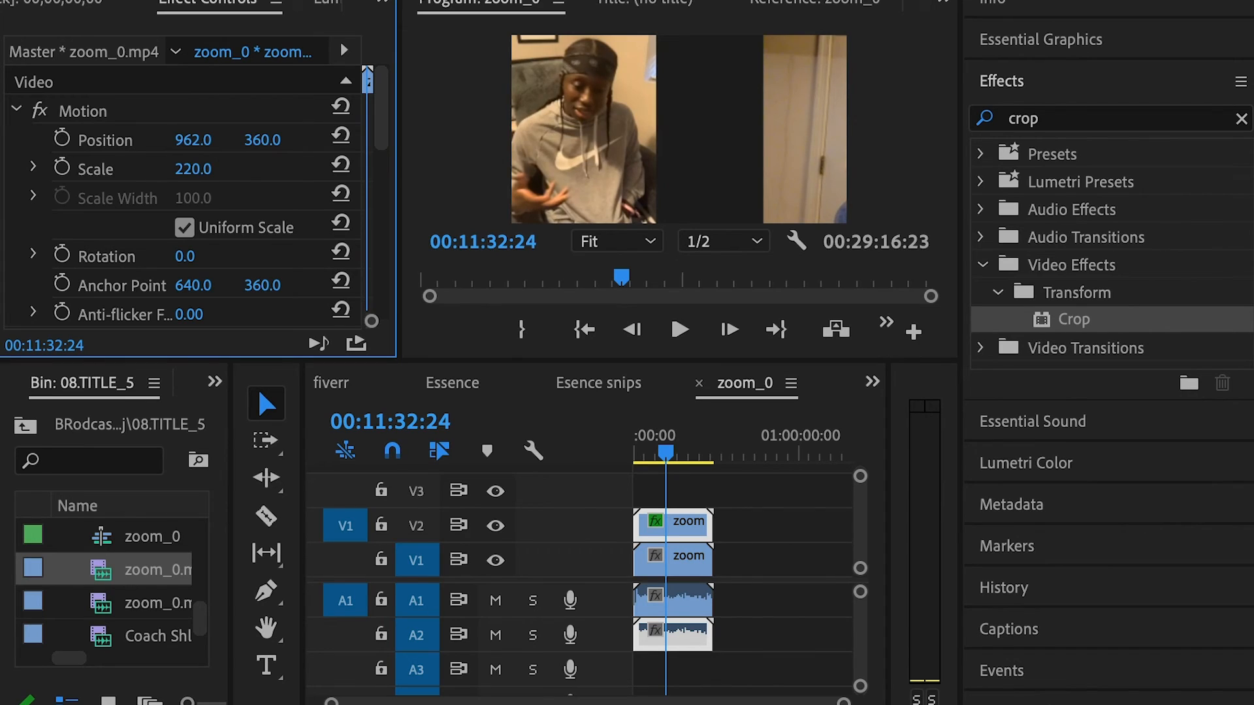
{"action": "left_click_drag", "start_coordinate": [196, 139], "coordinate": [246, 140]}
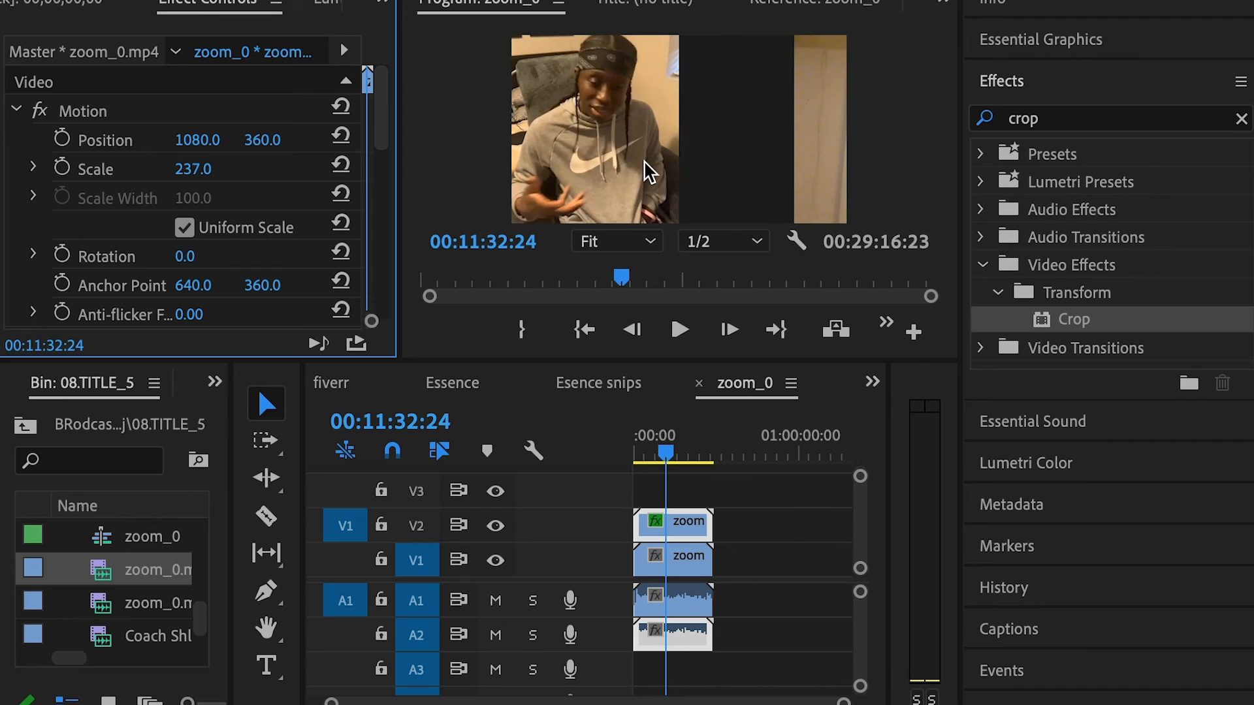
Set the V2 clip's right crop to 65% to expose the lower clip beside the first speaker.
{"action": "left_click_drag", "start_coordinate": [378, 139], "coordinate": [386, 243]}
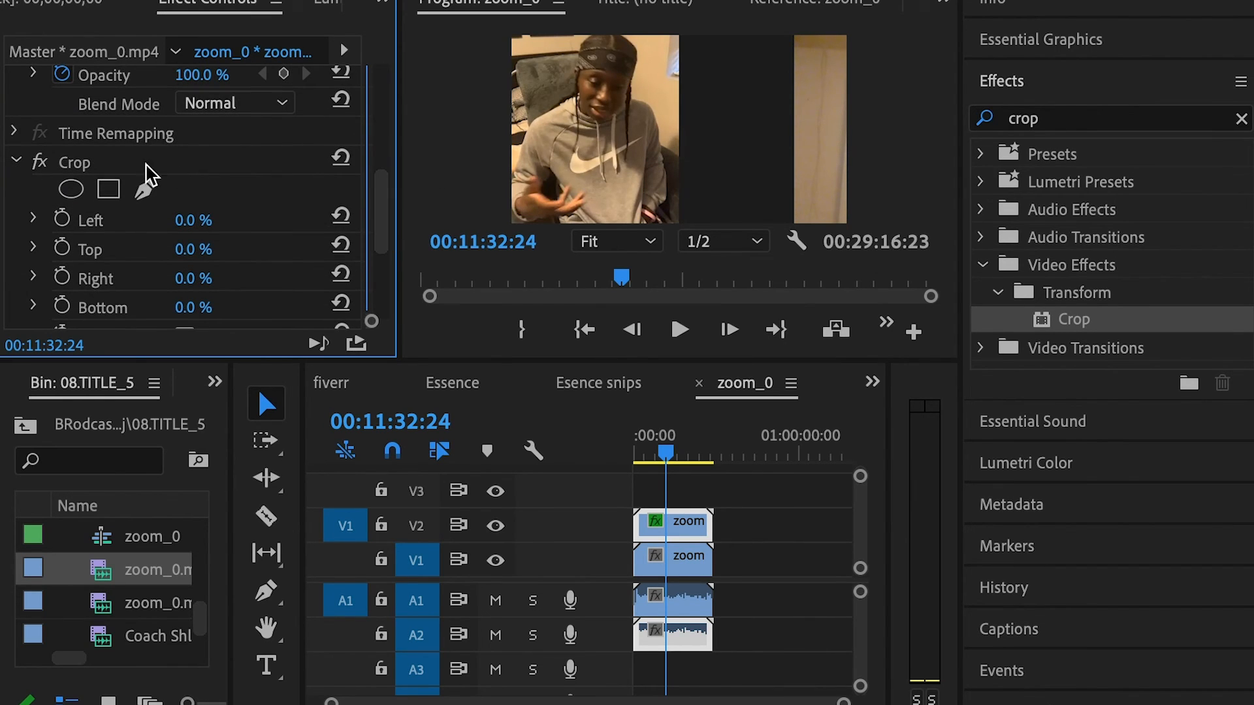
{"action": "left_click", "coordinate": [76, 166]}
{"action": "left_click", "coordinate": [494, 434]}
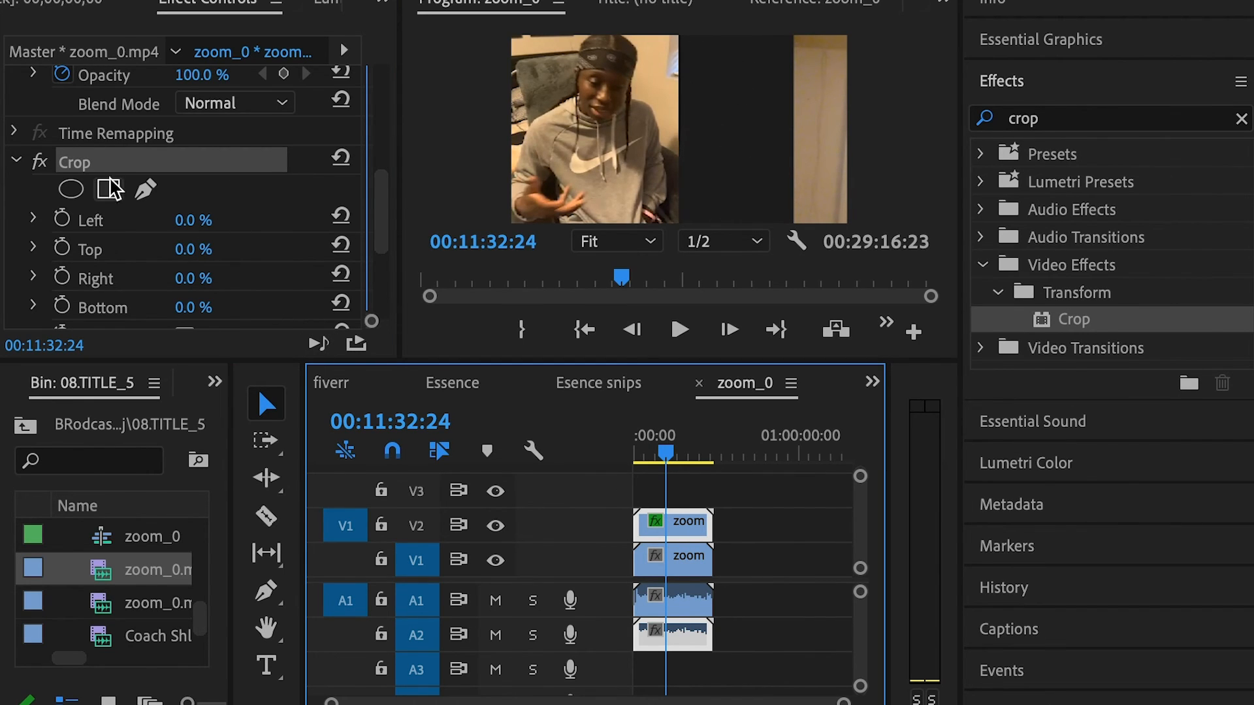
{"action": "left_click", "coordinate": [185, 277]}
{"action": "left_click_drag", "start_coordinate": [185, 277], "coordinate": [228, 277]}
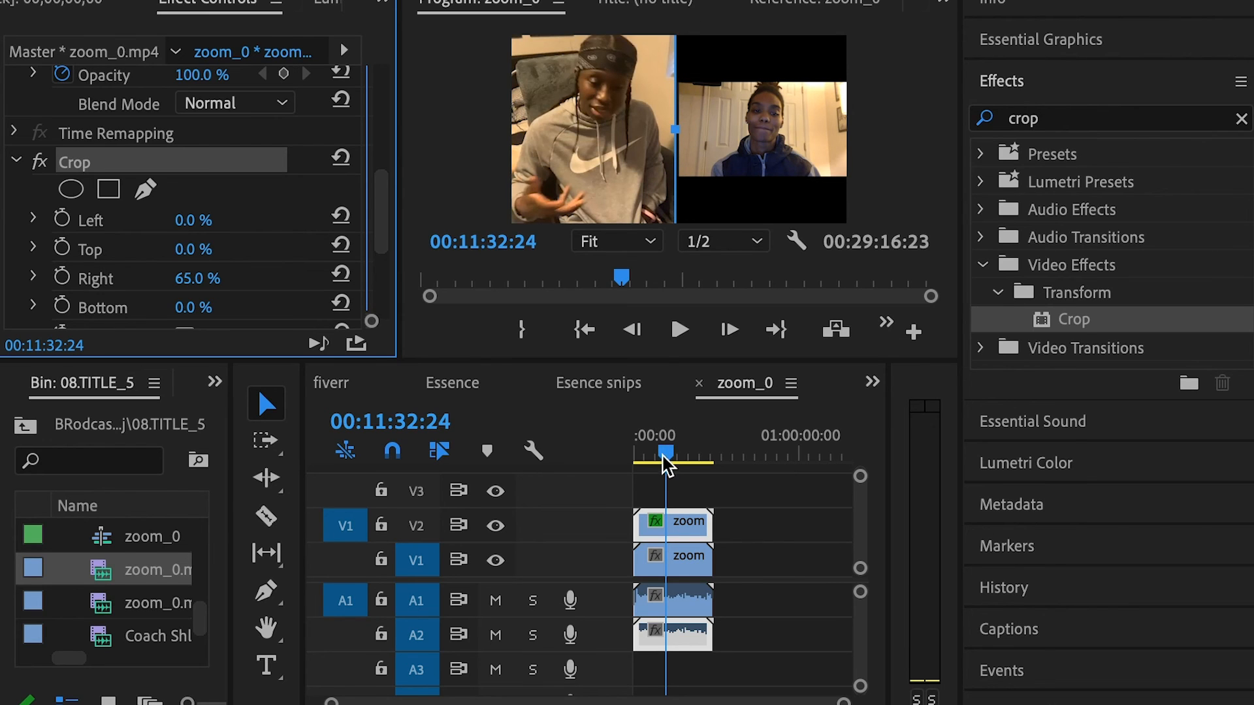
{"action": "left_click", "coordinate": [749, 525]}
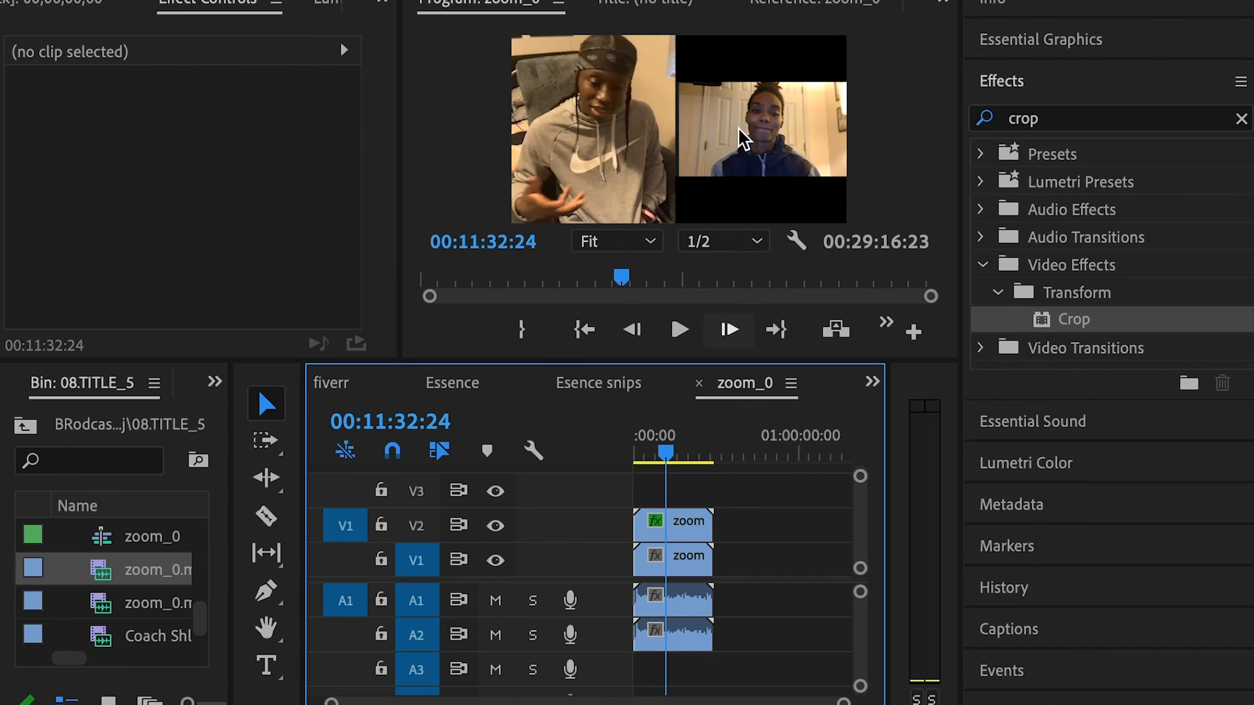
Scale the V1 clip to 215 and set its horizontal position to 270 so the second speaker fills the other half.
{"action": "left_click", "coordinate": [675, 530]}
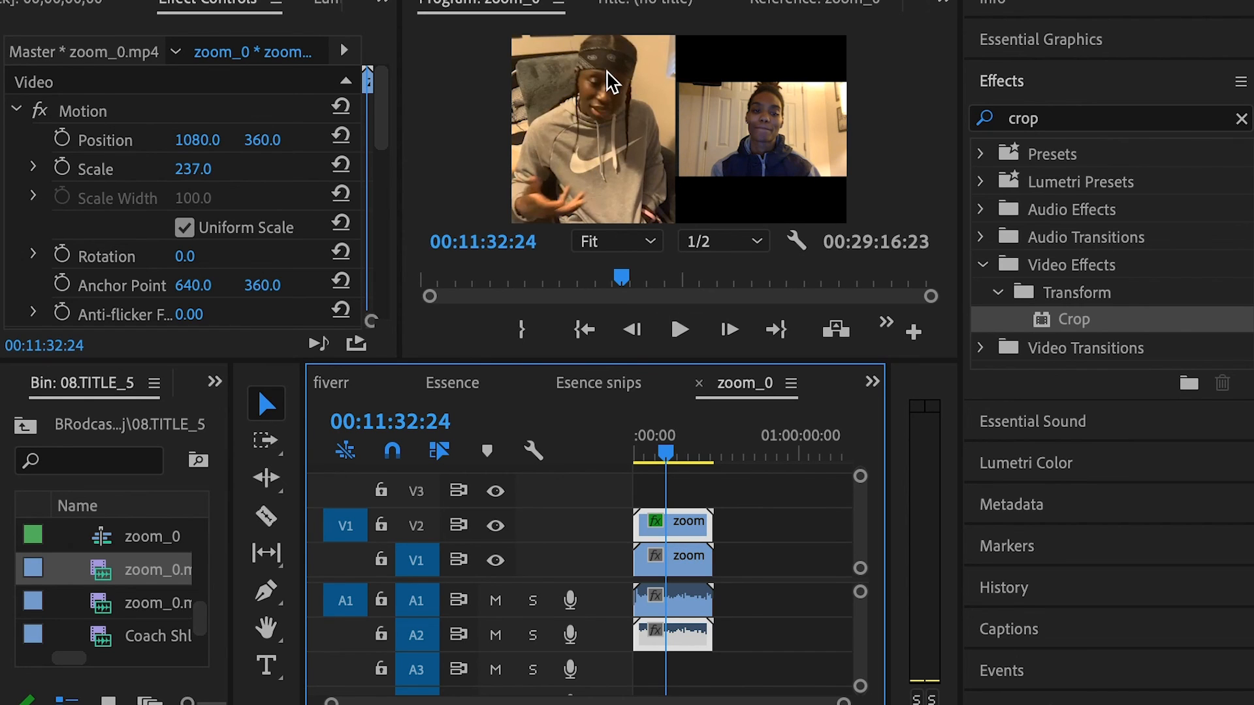
{"action": "left_click", "coordinate": [679, 567]}
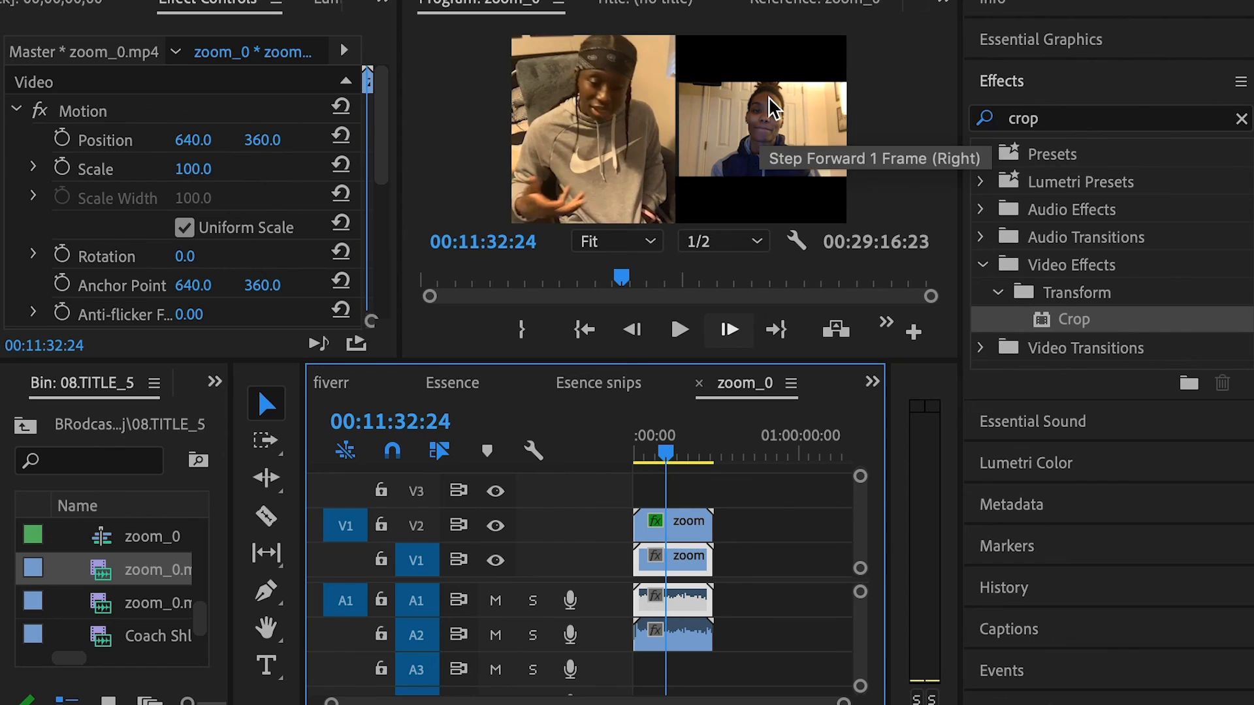
{"action": "left_click_drag", "start_coordinate": [193, 170], "coordinate": [245, 163]}
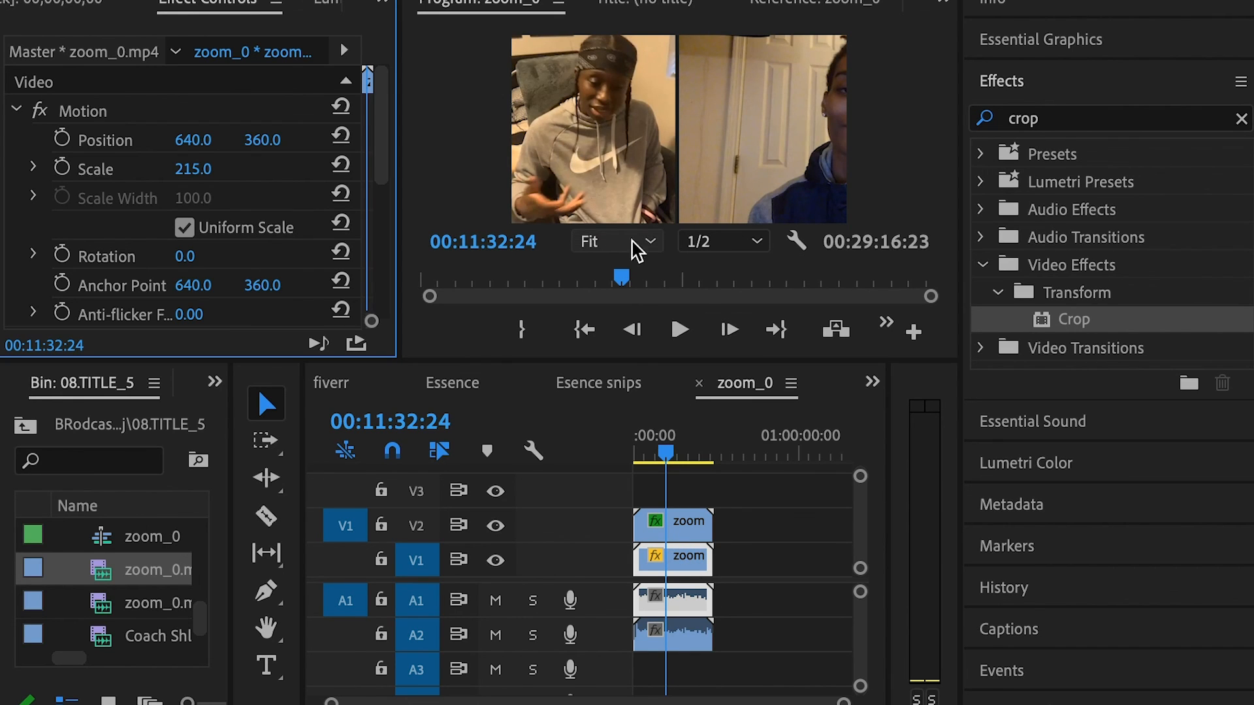
{"action": "left_click_drag", "start_coordinate": [195, 140], "coordinate": [15, 140]}
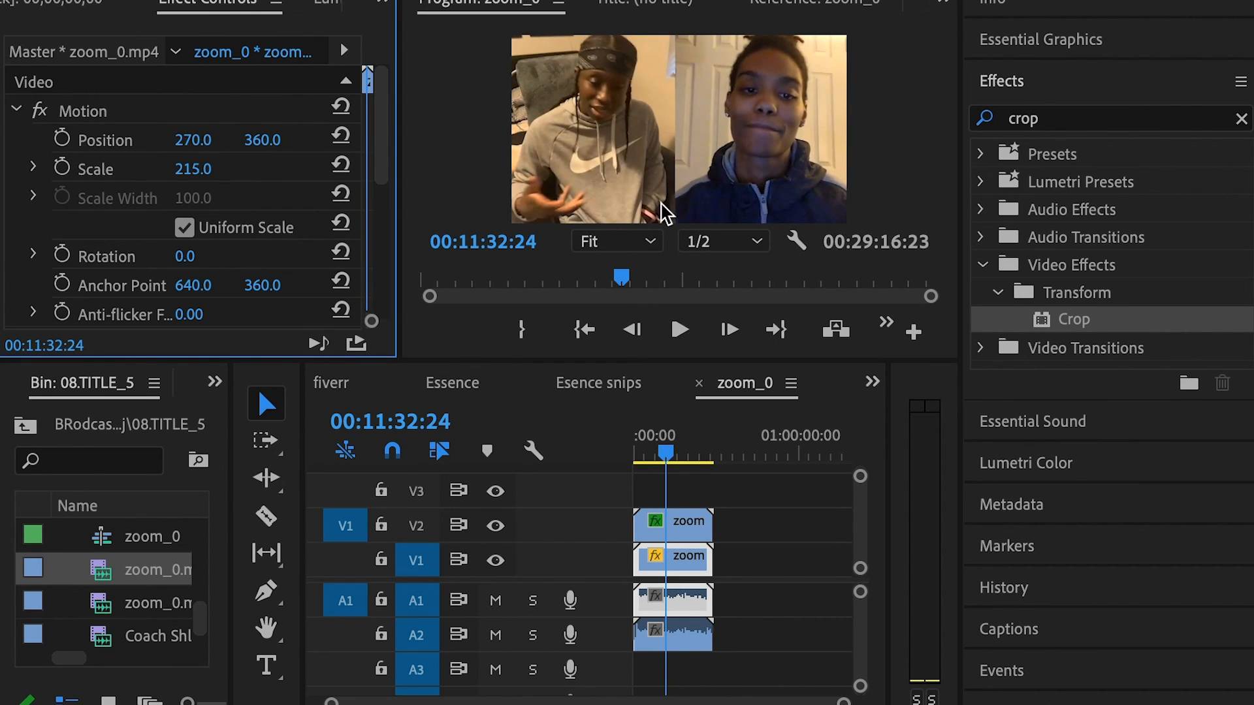